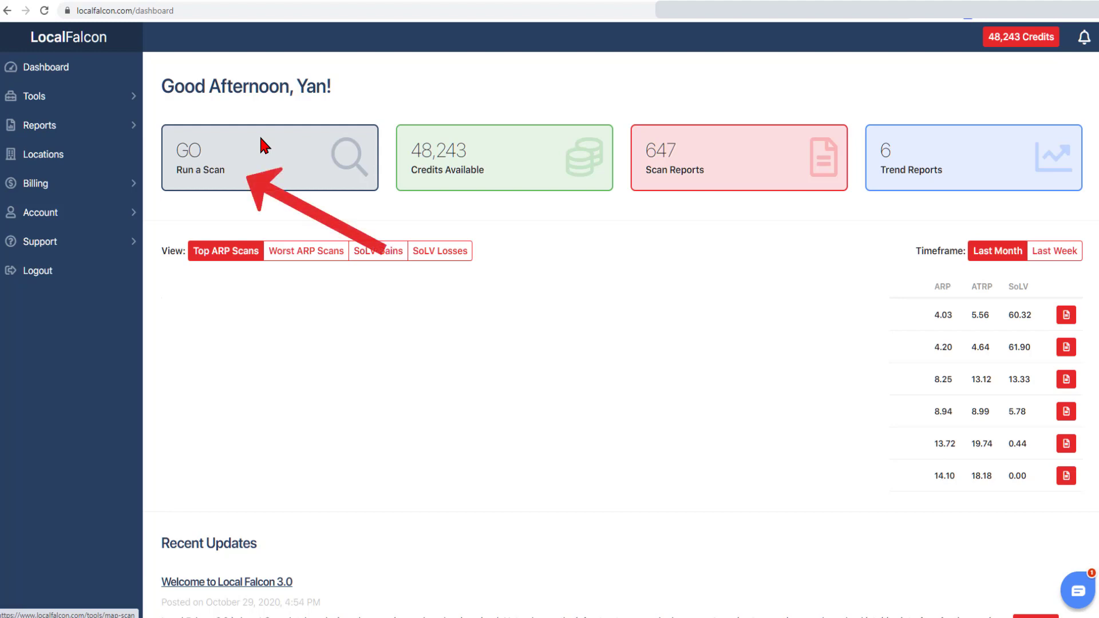
- Open the Map Scan Tool from the Tools section of the sidebar
{"action": "left_click", "coordinate": [40, 96]}
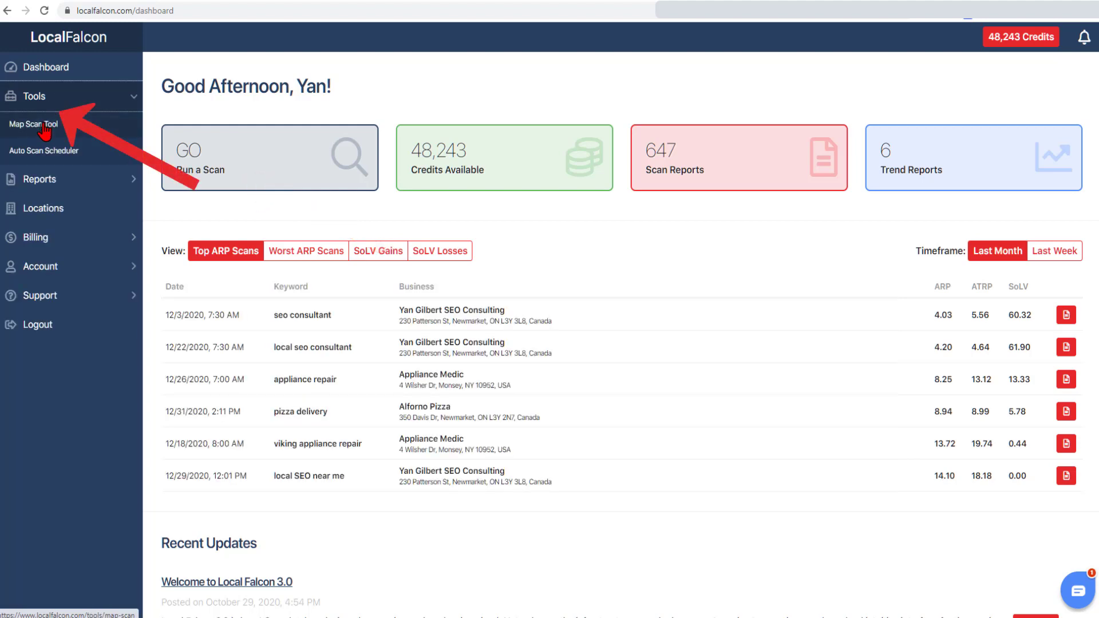
{"action": "left_click", "coordinate": [45, 125]}
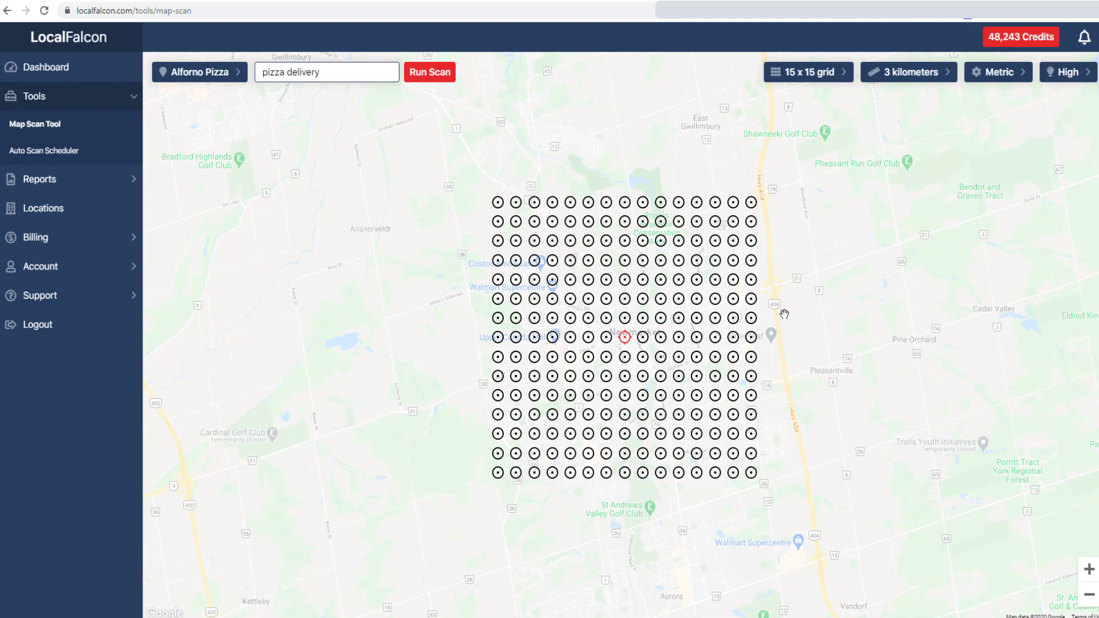
{"action": "left_click", "coordinate": [239, 85]}
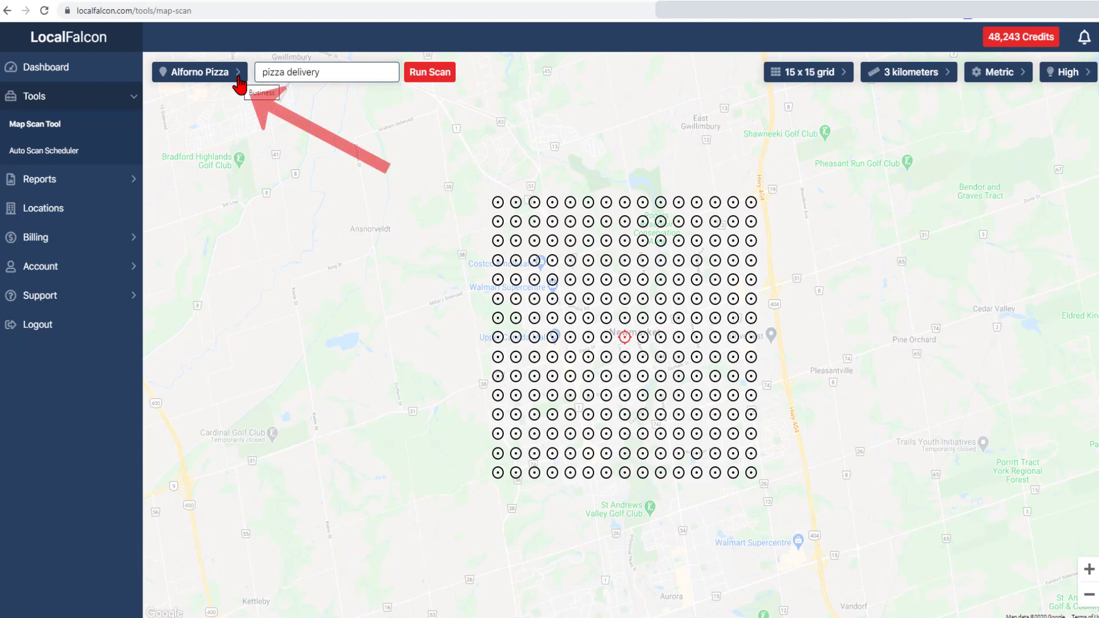
{"action": "left_click", "coordinate": [239, 85]}
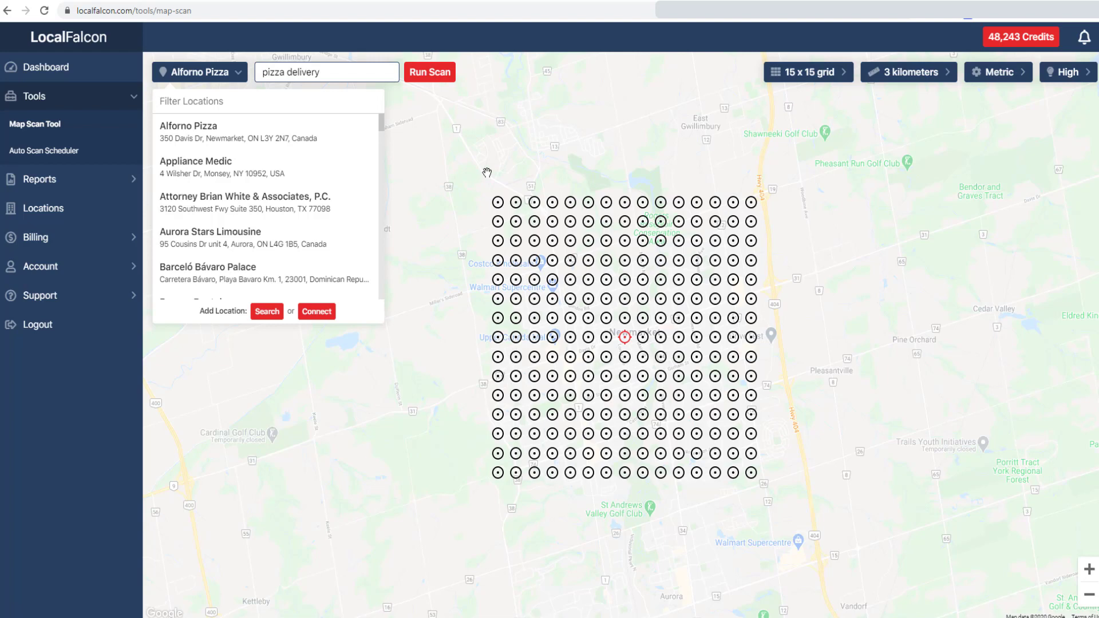
{"action": "left_click", "coordinate": [241, 75]}
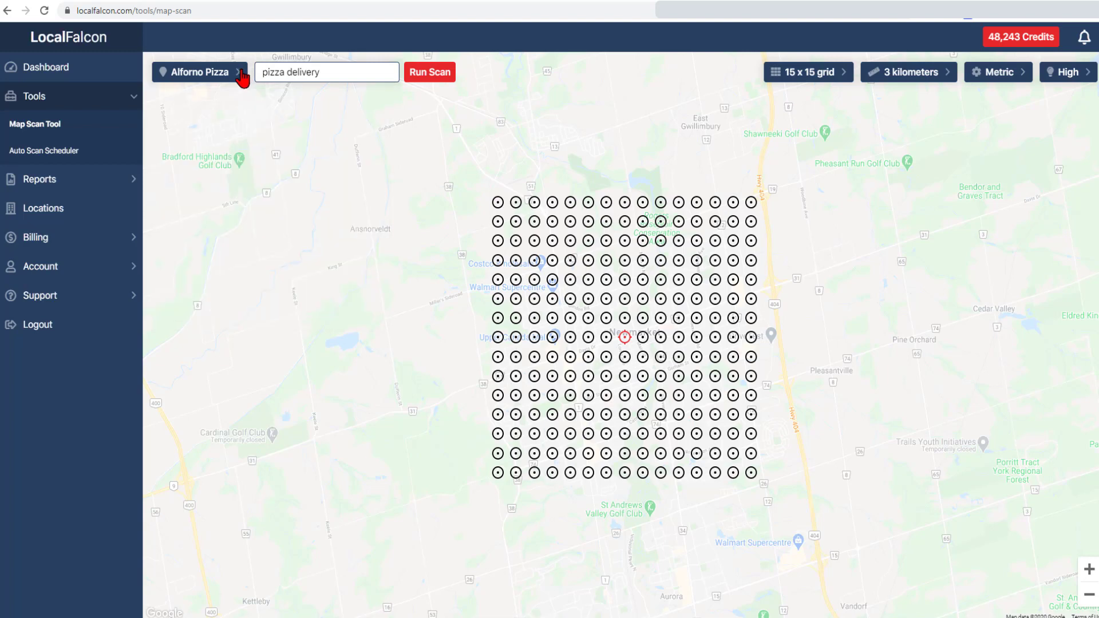
- Select the 'pizza delivery' keyword and bring up the grid-size dropdown
{"action": "left_click_drag", "start_coordinate": [341, 69], "coordinate": [256, 71]}
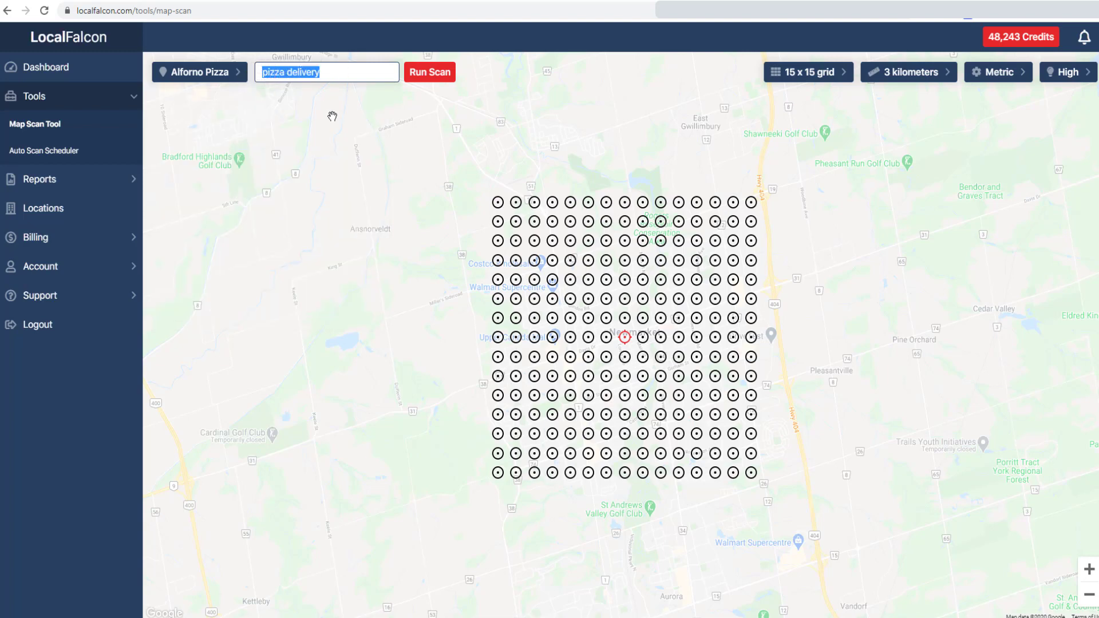
{"action": "left_click", "coordinate": [842, 77]}
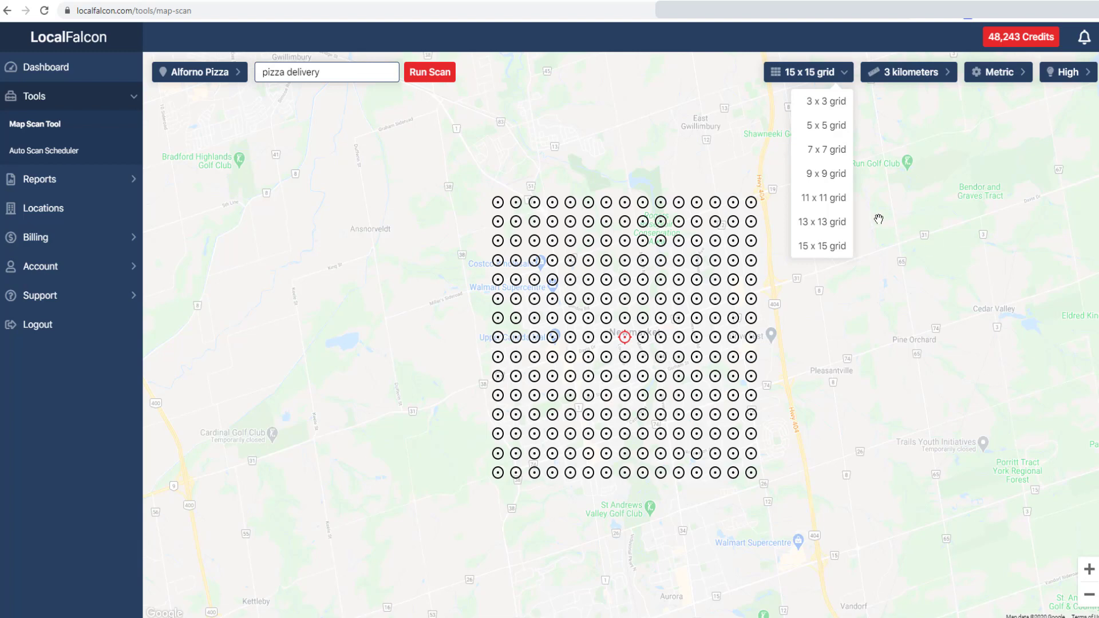
- Try 11 x 11 and 7 x 7 grids, then switch distance units to Imperial and back to Metric
{"action": "left_click", "coordinate": [823, 198]}
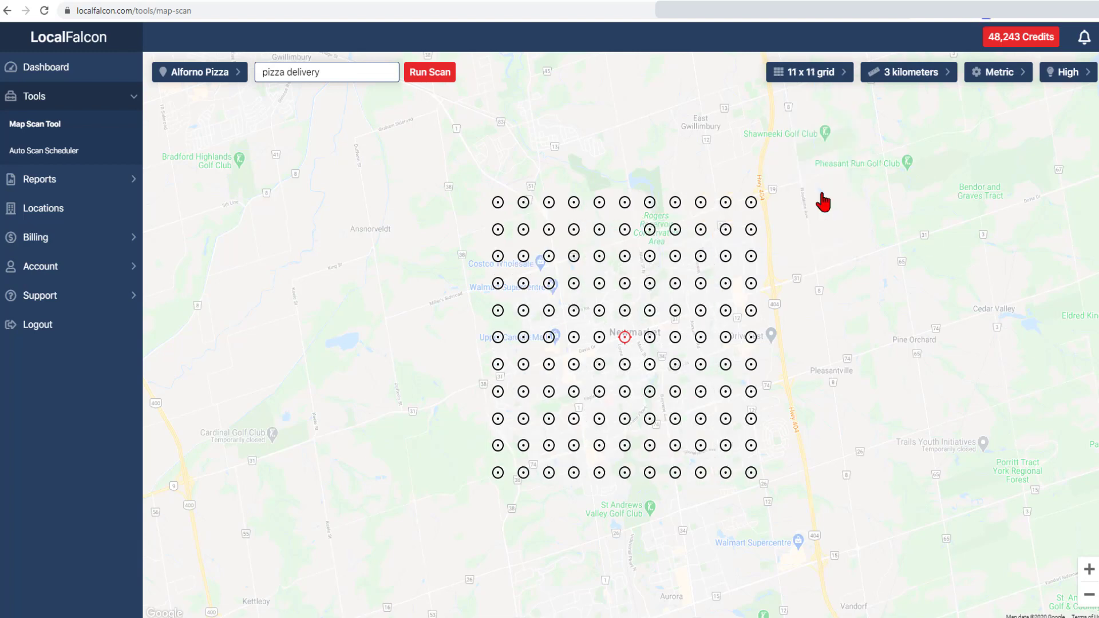
{"action": "left_click", "coordinate": [842, 72]}
{"action": "left_click", "coordinate": [839, 151]}
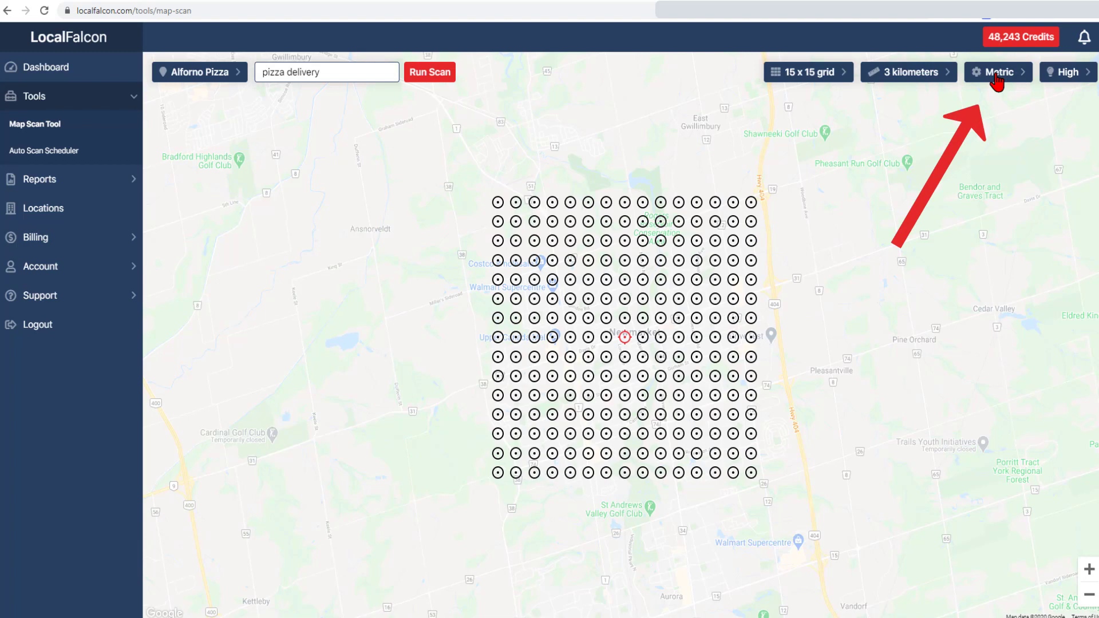
{"action": "left_click", "coordinate": [997, 81]}
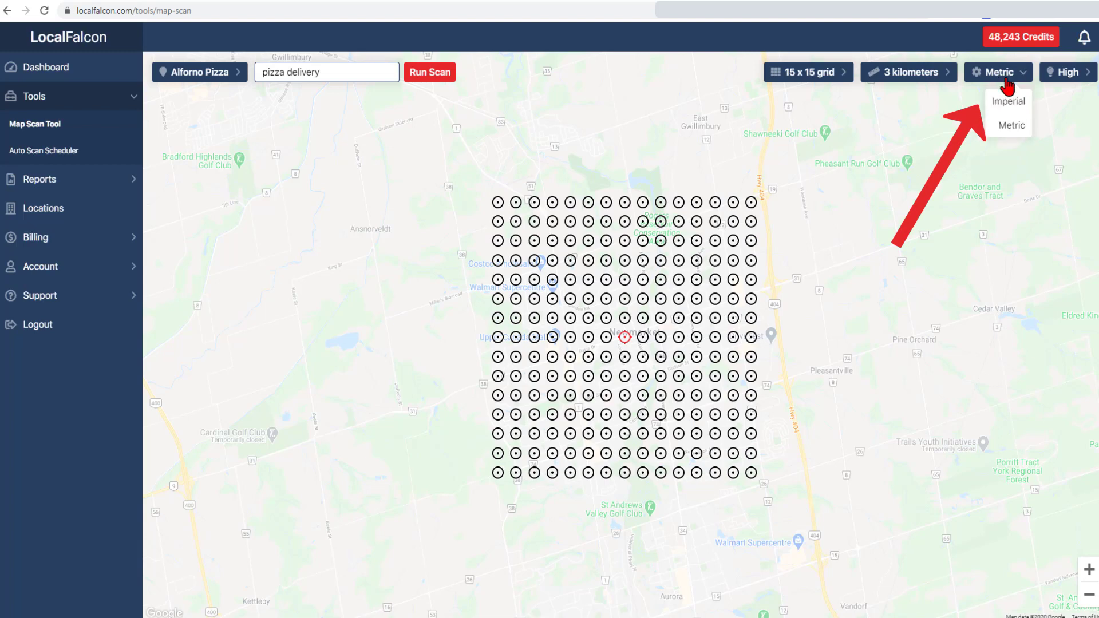
{"action": "left_click", "coordinate": [1010, 106]}
{"action": "left_click", "coordinate": [995, 78]}
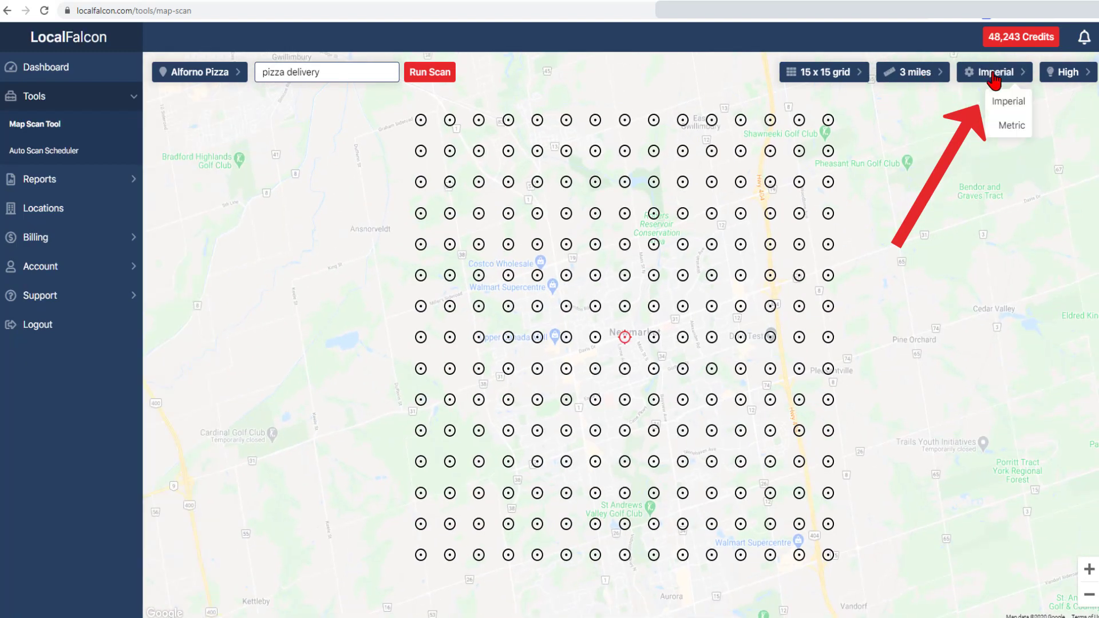
{"action": "left_click", "coordinate": [1003, 126]}
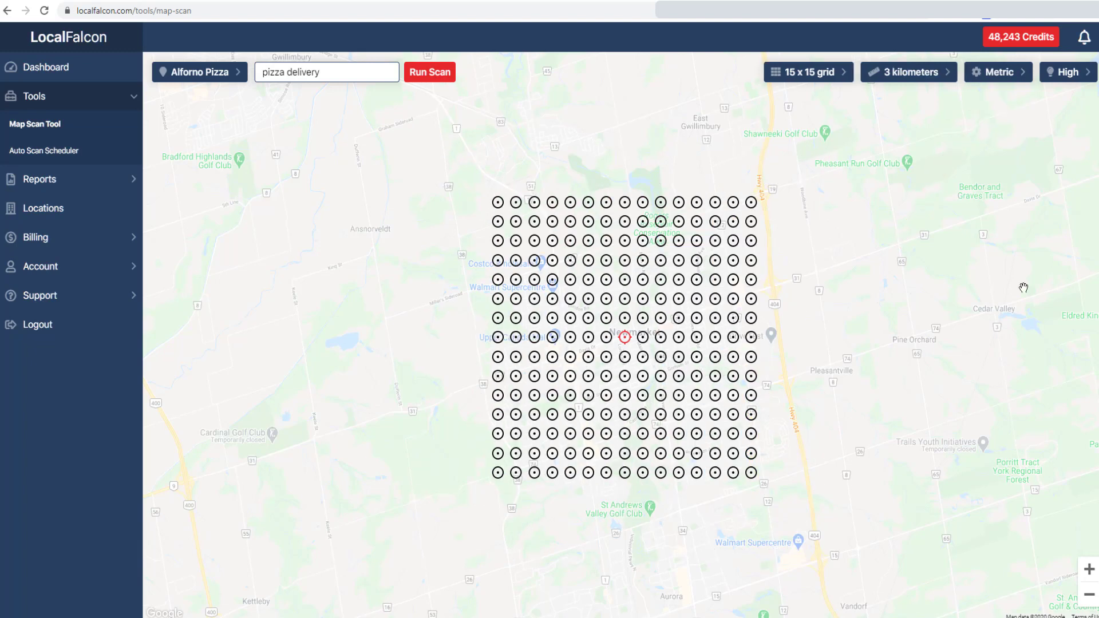
{"action": "left_click", "coordinate": [118, 267]}
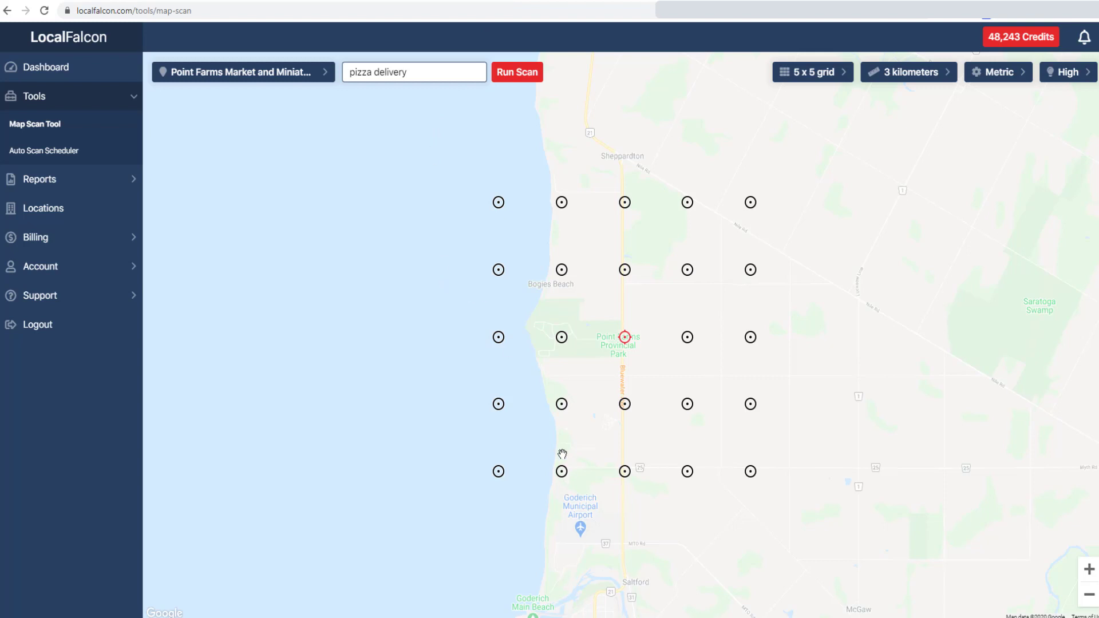
{"action": "left_click", "coordinate": [498, 472]}
{"action": "left_click", "coordinate": [498, 405]}
{"action": "left_click", "coordinate": [497, 338]}
{"action": "left_click", "coordinate": [498, 271]}
{"action": "left_click", "coordinate": [498, 203]}
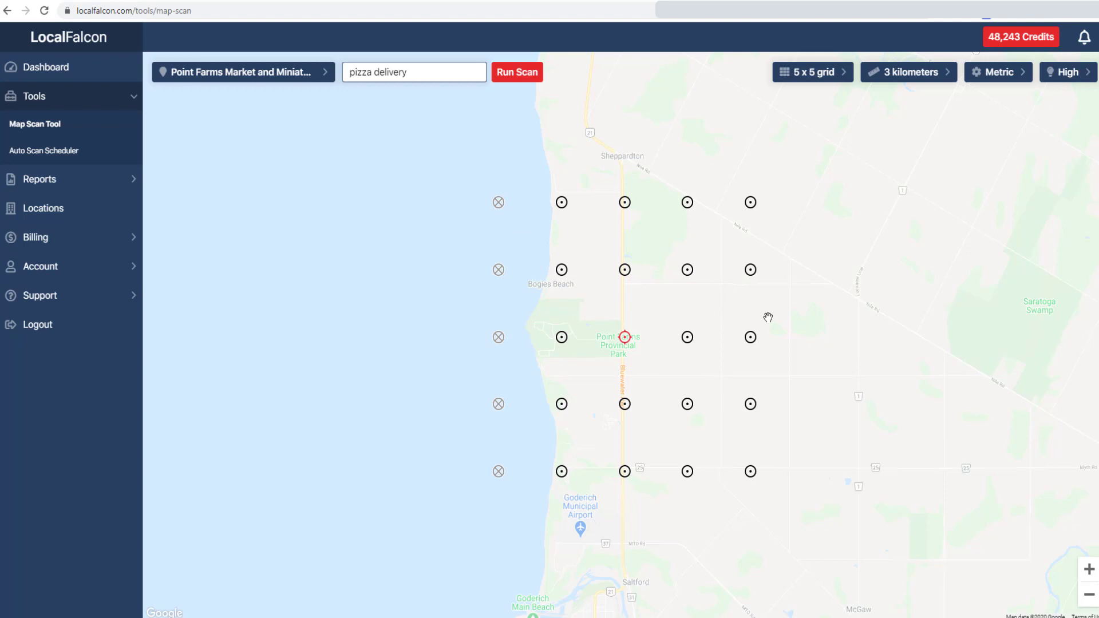
{"action": "left_click", "coordinate": [399, 1]}
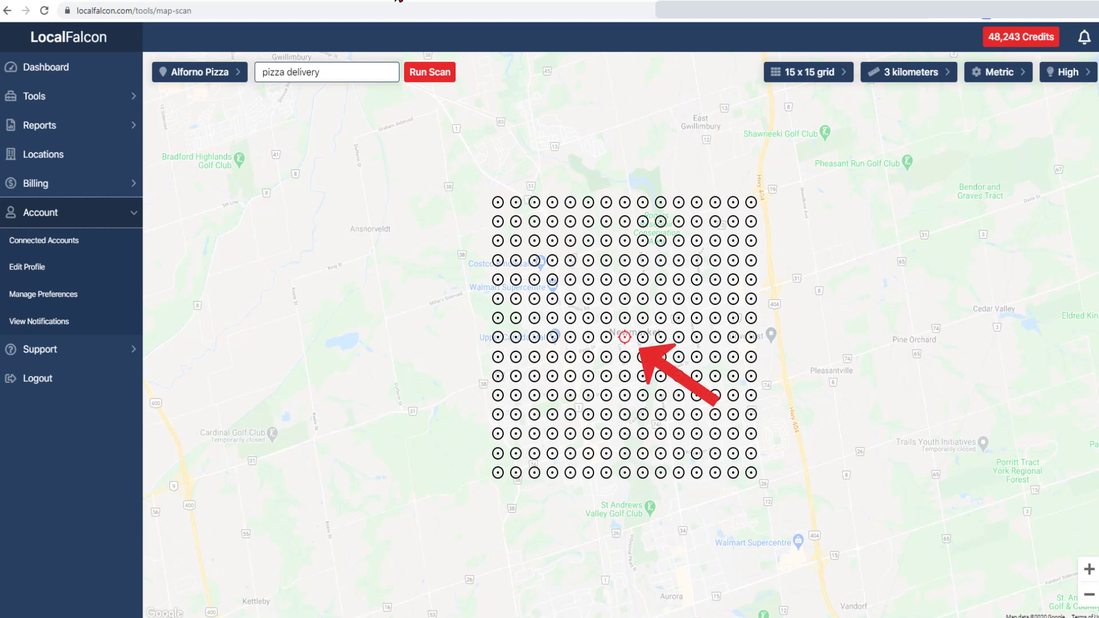
- Run the pizza delivery scan and continue past the No Results Found prompt
{"action": "left_click", "coordinate": [433, 70]}
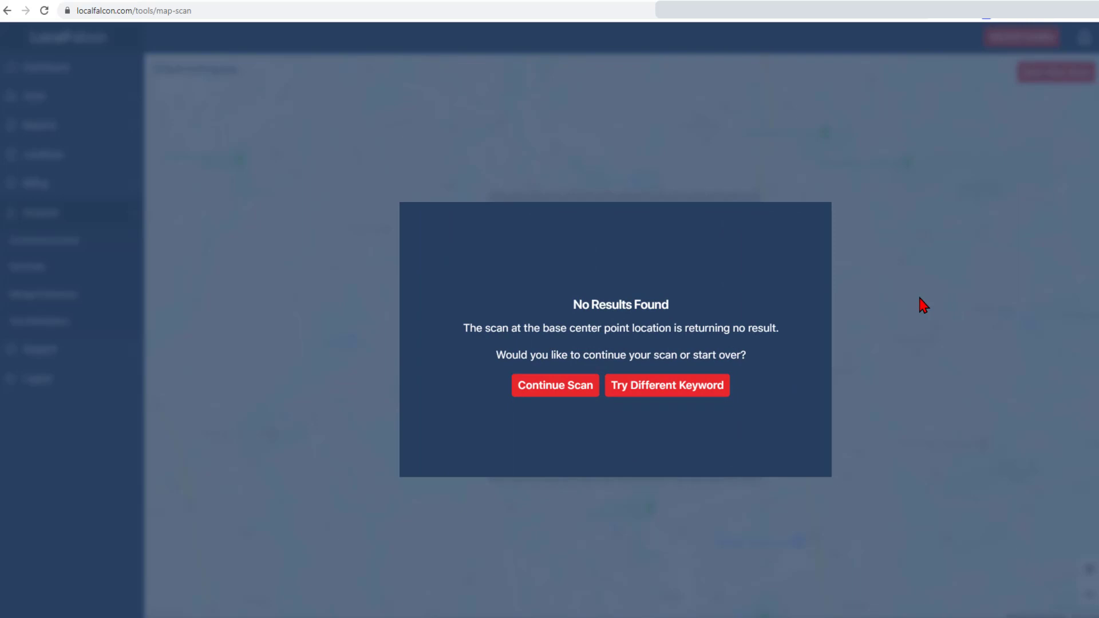
{"action": "key", "text": "Return"}
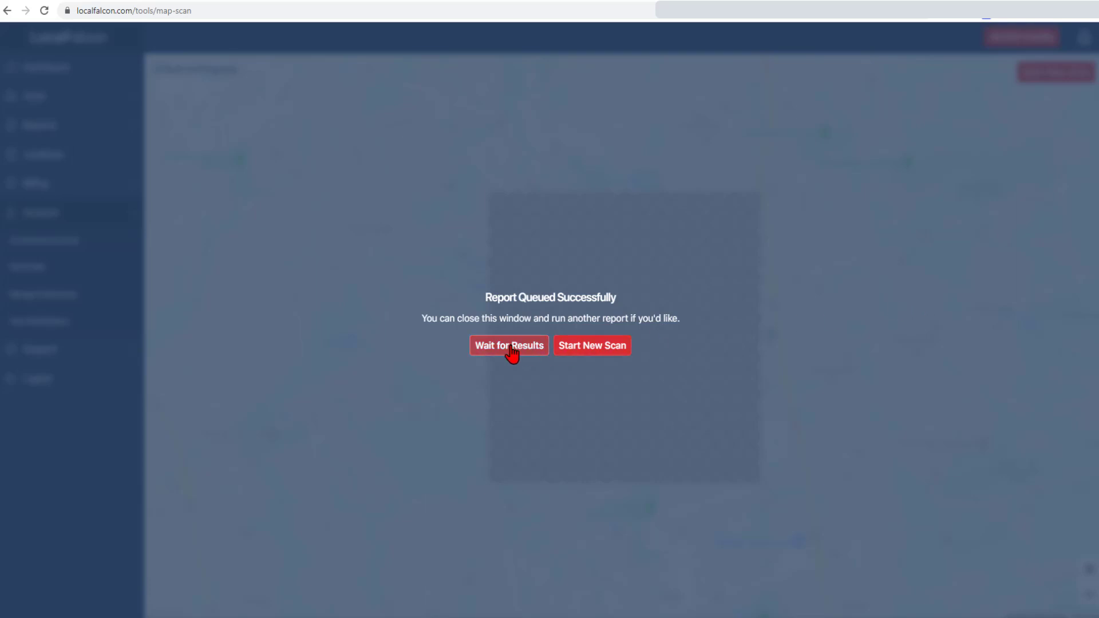
- Choose Wait for Results and dismiss the queued notice to watch rankings fill in
{"action": "left_click", "coordinate": [509, 346]}
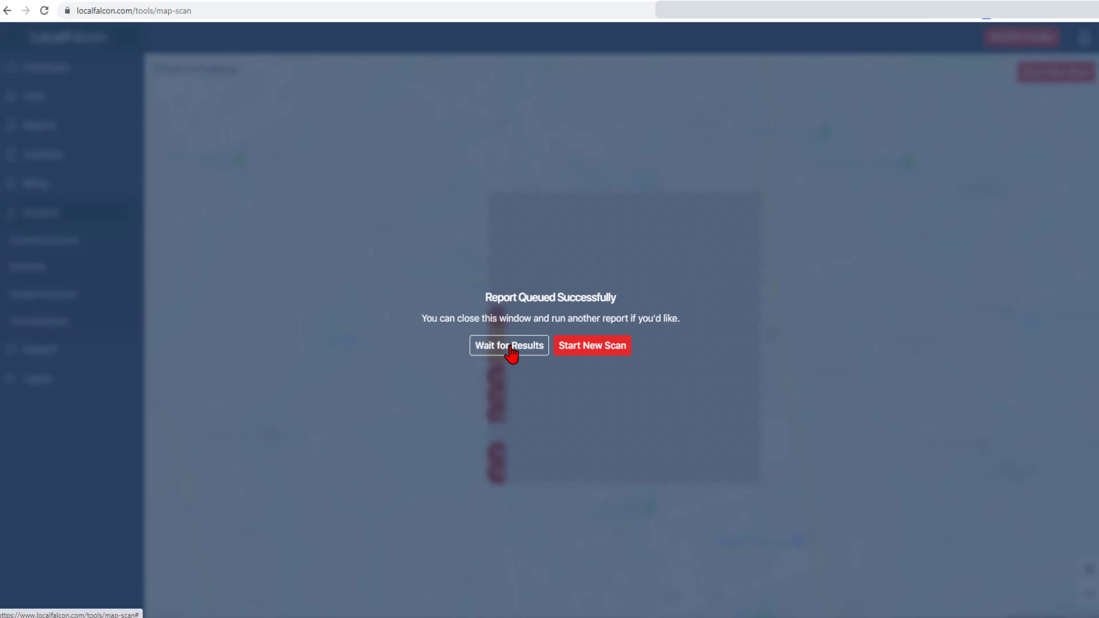
{"action": "left_click", "coordinate": [510, 345]}
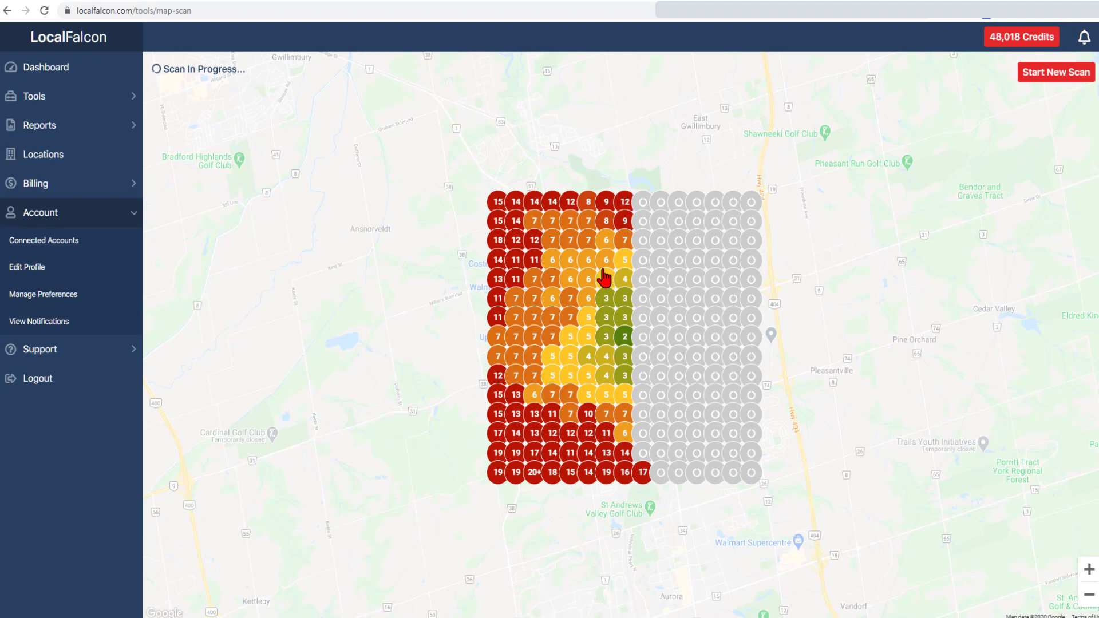
- Open one grid point's rankings, view Domino's Pizza in Google Maps, then return to Local Falcon
{"action": "left_click", "coordinate": [570, 300]}
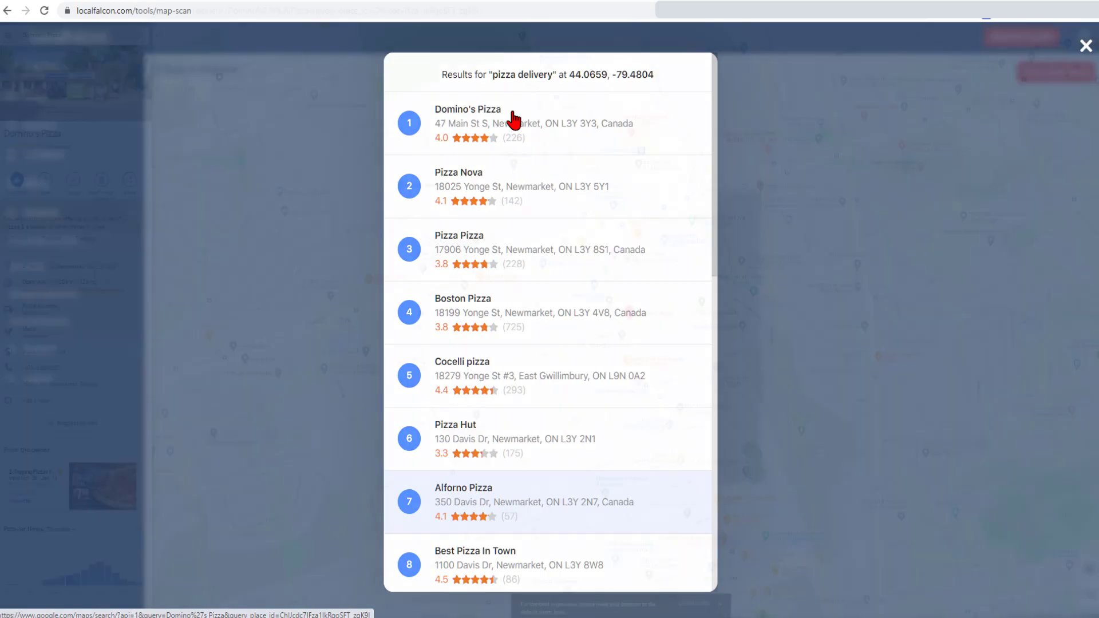
{"action": "left_click", "coordinate": [513, 120]}
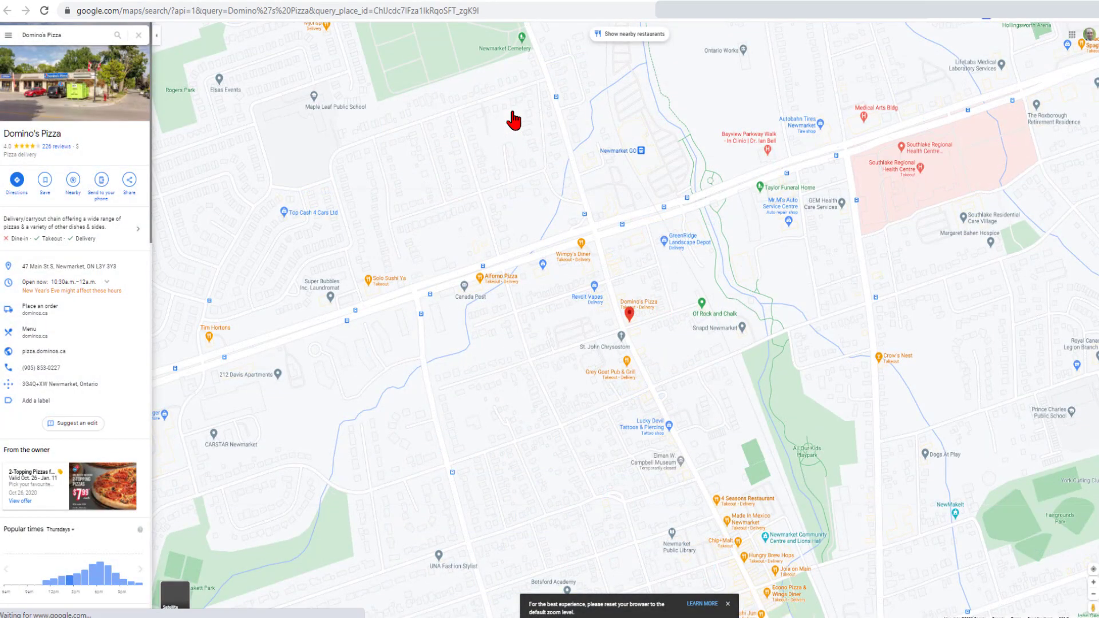
{"action": "left_click", "coordinate": [364, 2]}
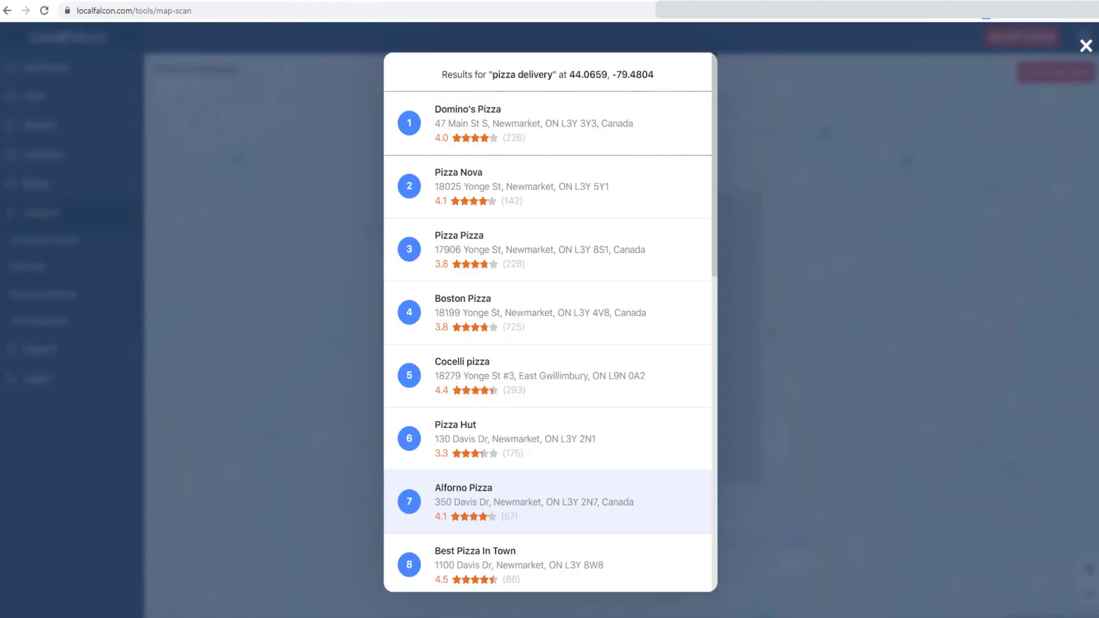
- Close the point results and, once the scan completes, expand Reports in the sidebar
{"action": "left_click", "coordinate": [1084, 47]}
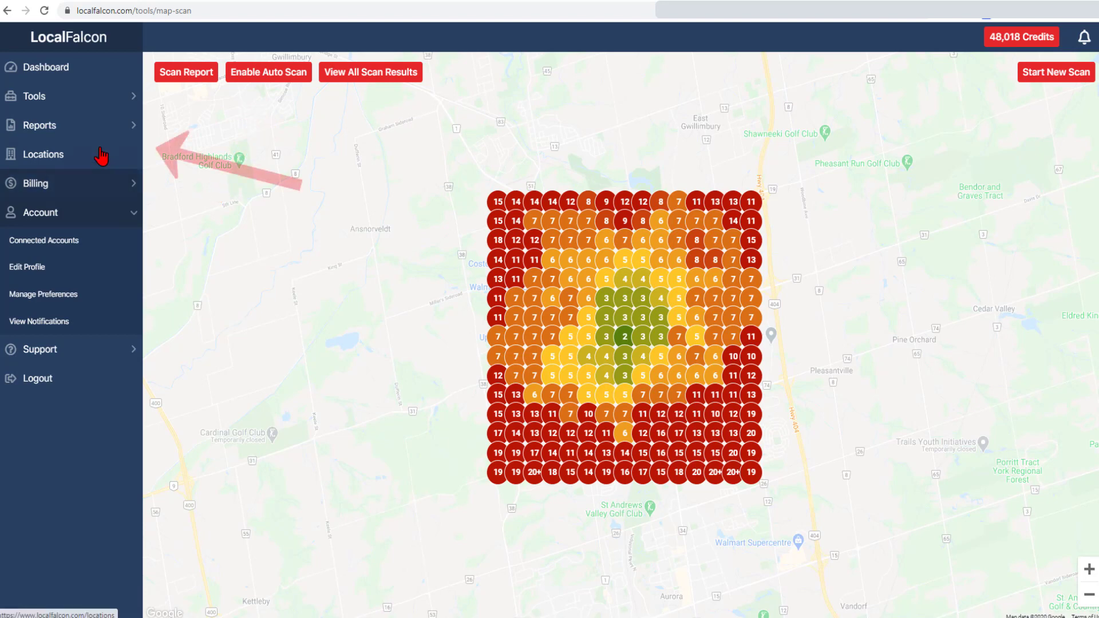
{"action": "left_click", "coordinate": [109, 127]}
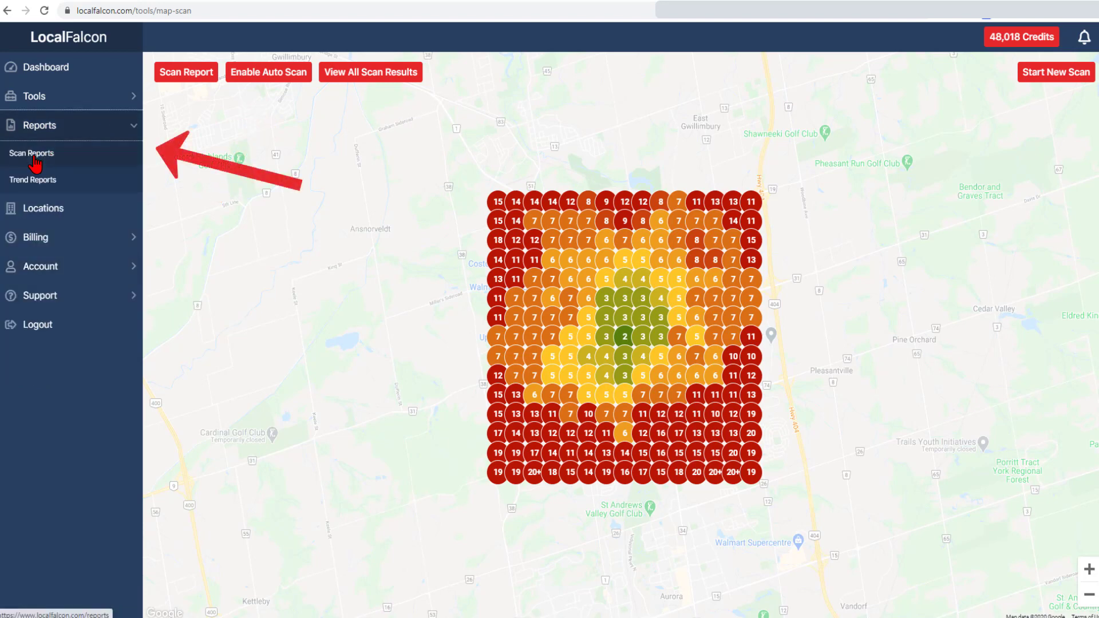